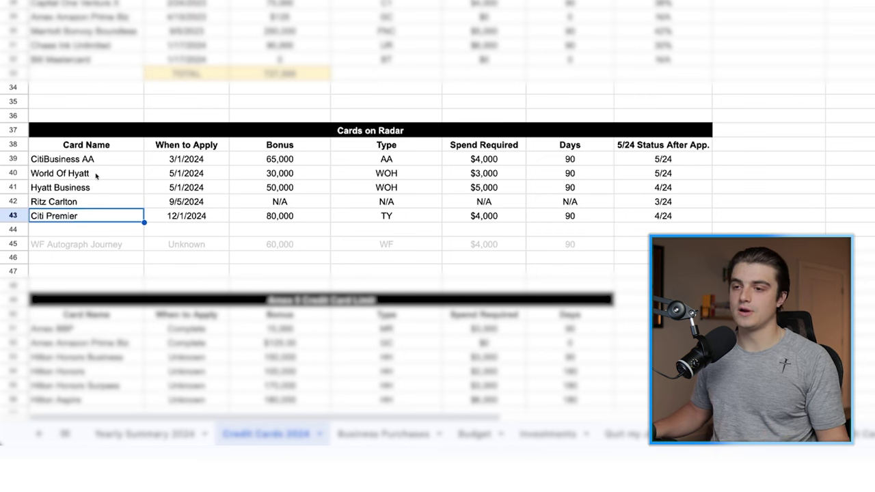
Examine the World Of Hyatt and Citi Premier entries in the Cards on Radar table
click(123, 173)
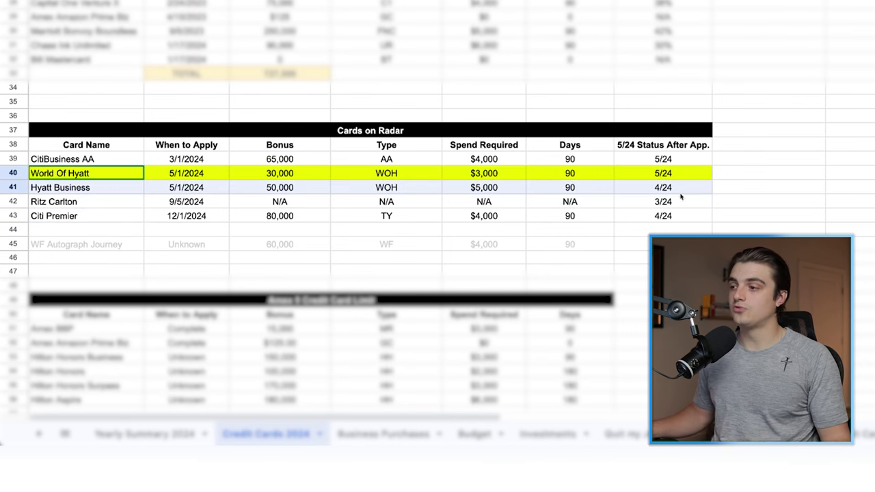
click(179, 216)
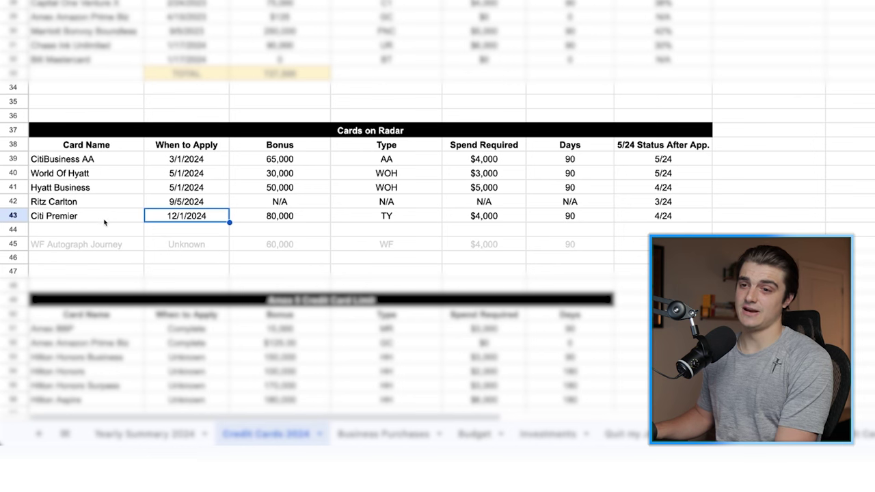
Add Hilton Business to row 44 of Cards on Radar in light grey text: Unknown, 130,000, HH, $3,000 and 90 days
drag(97, 230, 589, 230)
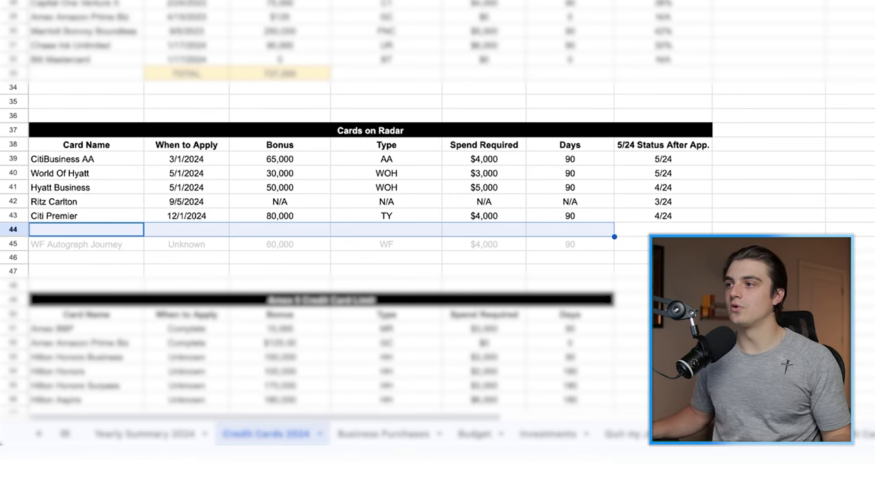
click(584, 7)
drag(75, 230, 610, 232)
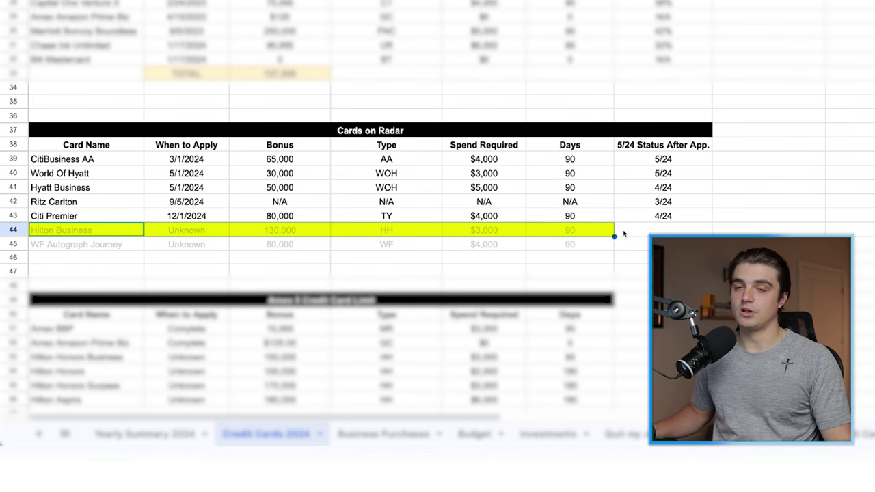
Examine the Hilton Business bonus, the two Hyatt rows and the Citi Premier row in the Cards on Radar table
drag(253, 231, 117, 233)
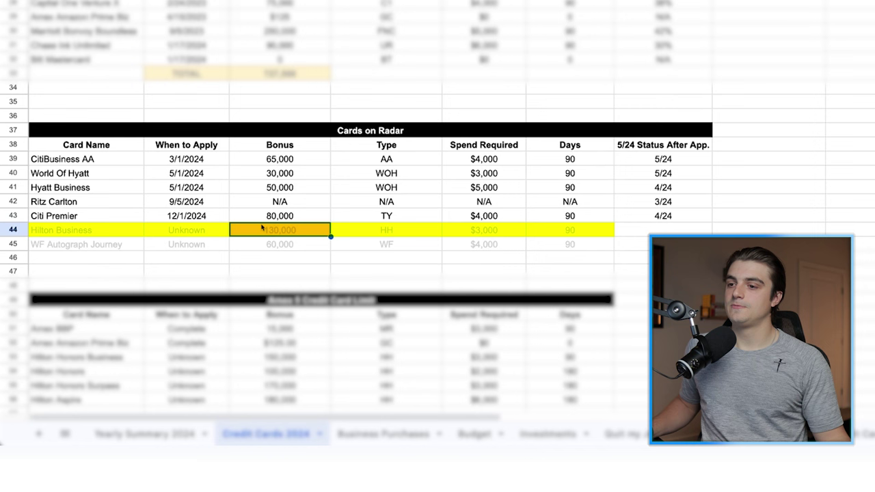
key(Home)
key(ctrl+shift+Right)
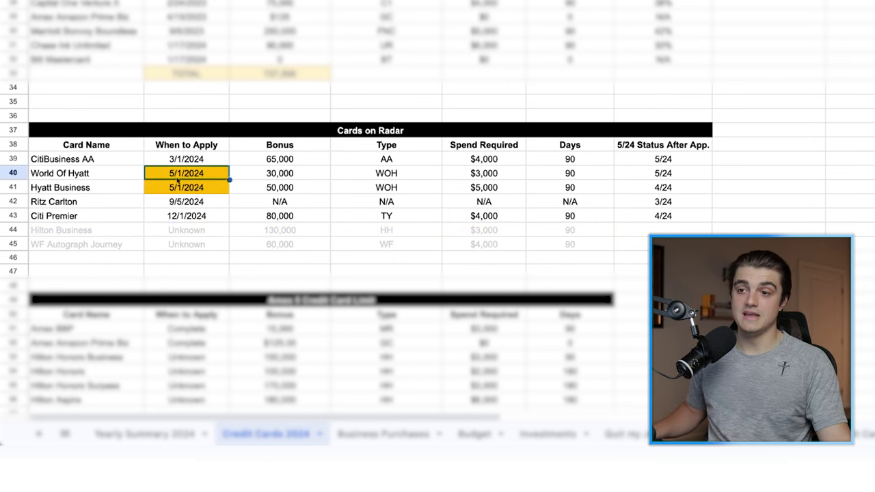
drag(82, 173, 656, 189)
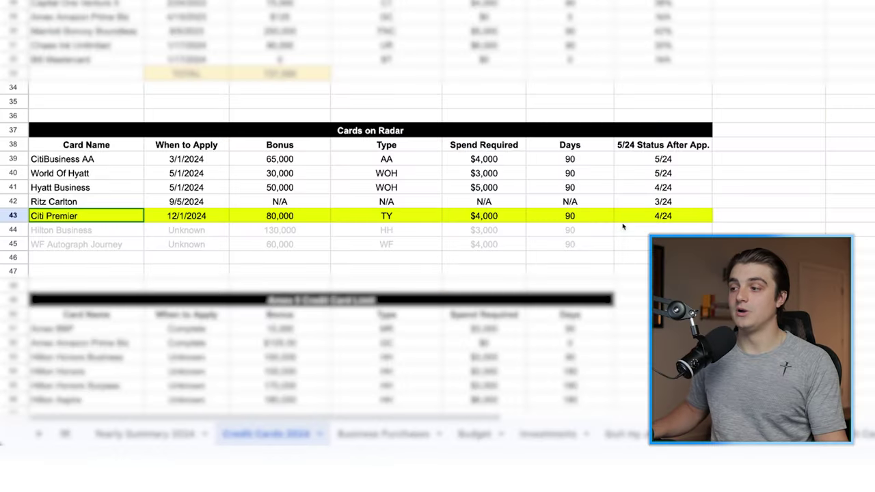
click(618, 220)
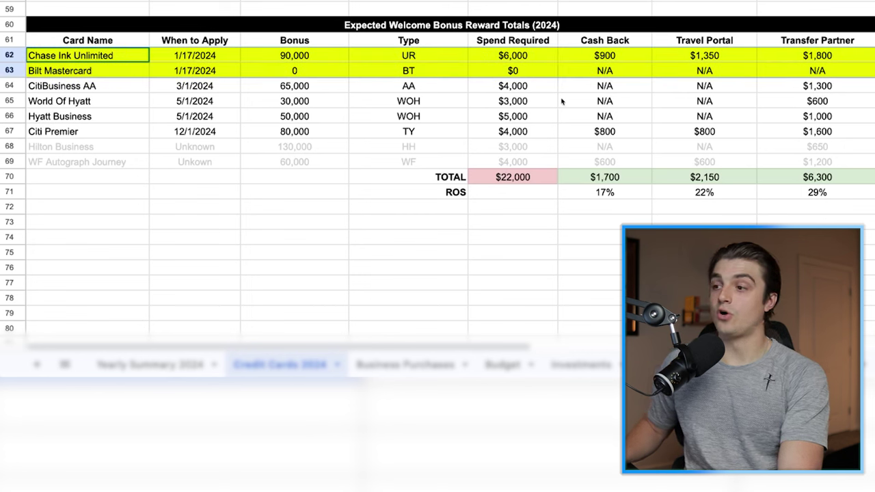
Review Chase Ink Unlimited's cash back value and the card names in the Expected Welcome Bonus Reward Totals table
click(602, 60)
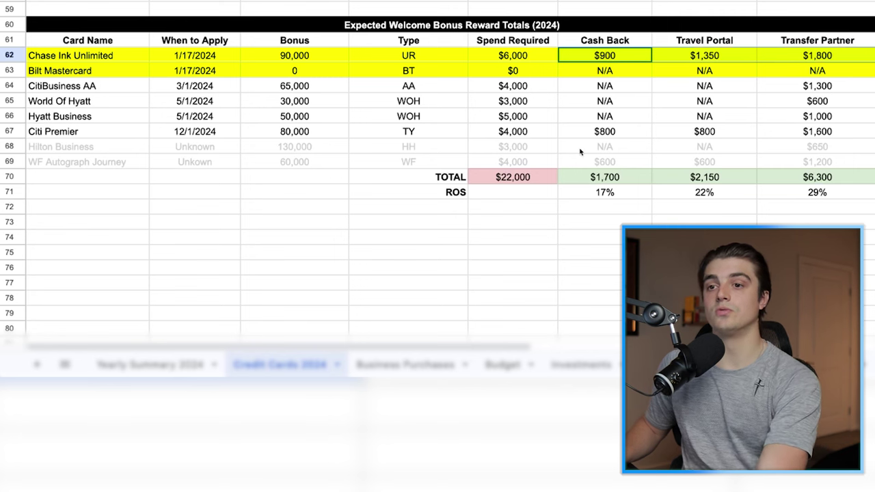
mouse_move(87, 85)
mouse_down()
mouse_move(105, 159)
mouse_move(127, 169)
mouse_up()
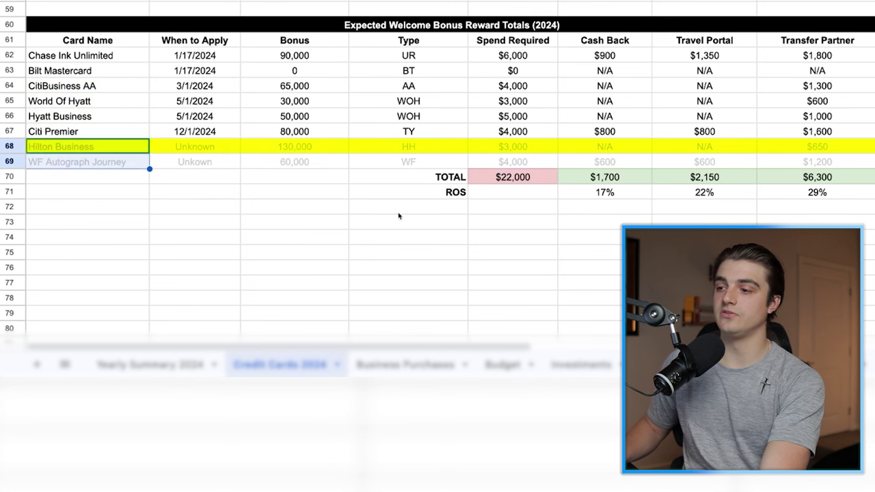
Exclude Hyatt Business from the Spend Required and Transfer Partner totals in row 70, using =SUM(E62:E67)-E66 for Spend Required
drag(586, 183, 752, 196)
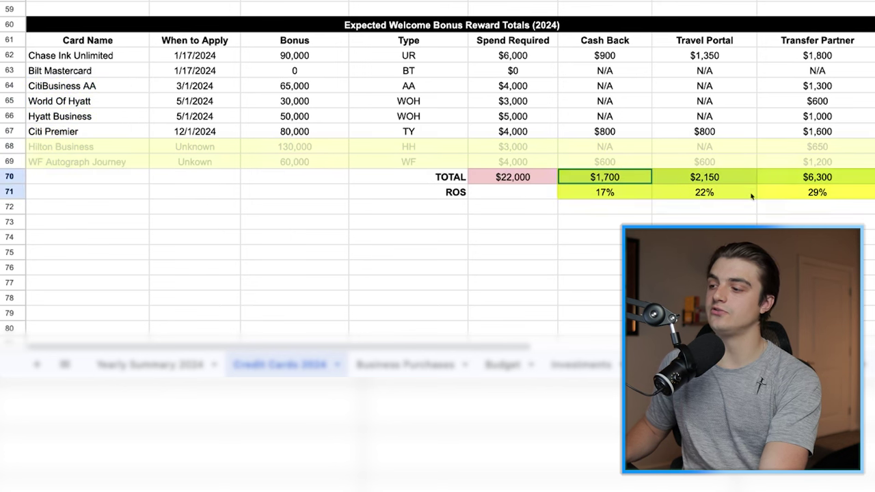
click(345, 211)
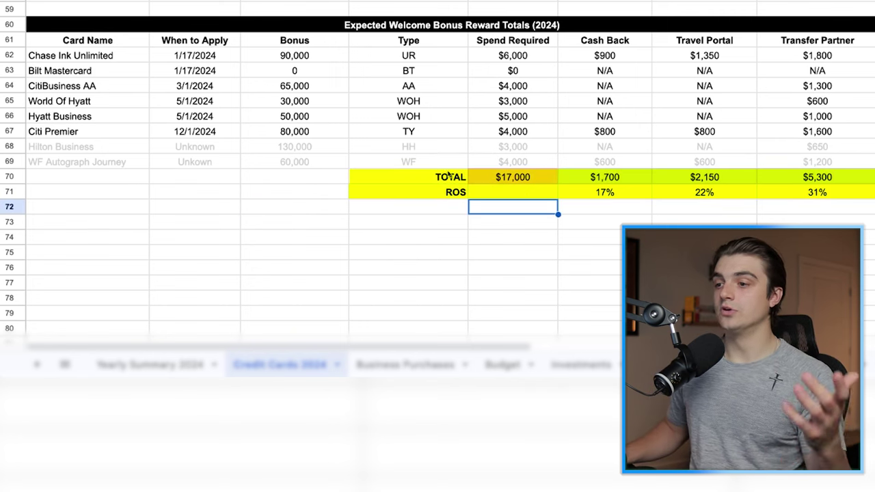
drag(410, 177, 823, 196)
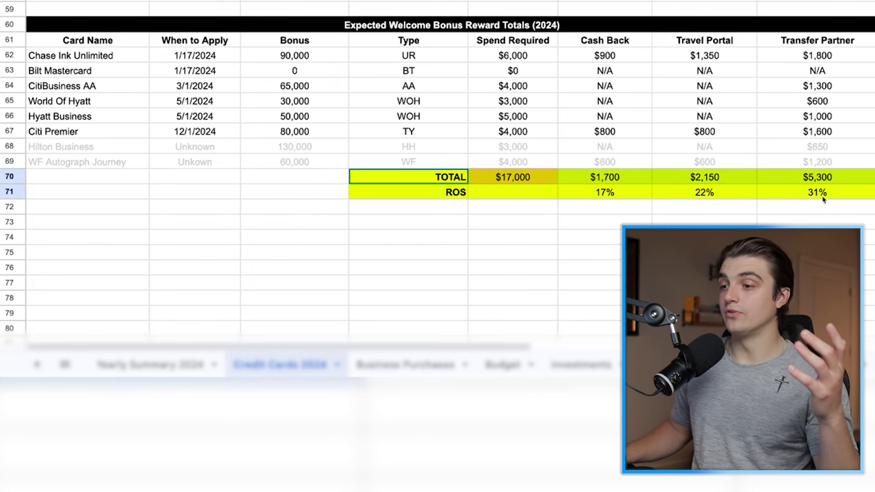
click(820, 236)
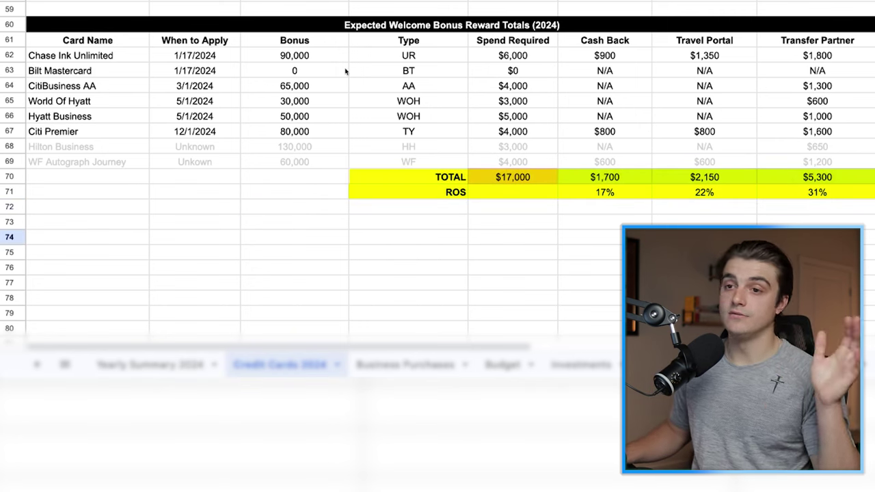
Inspect the formula behind the Spend Required total and check the Hilton Business, WF Autograph Journey and Hyatt Business rows against it
click(499, 176)
double_click(499, 176)
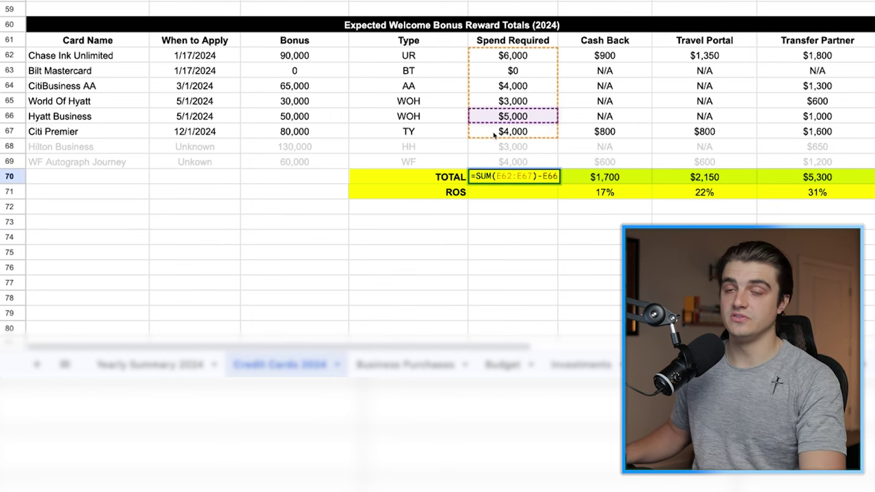
key(Escape)
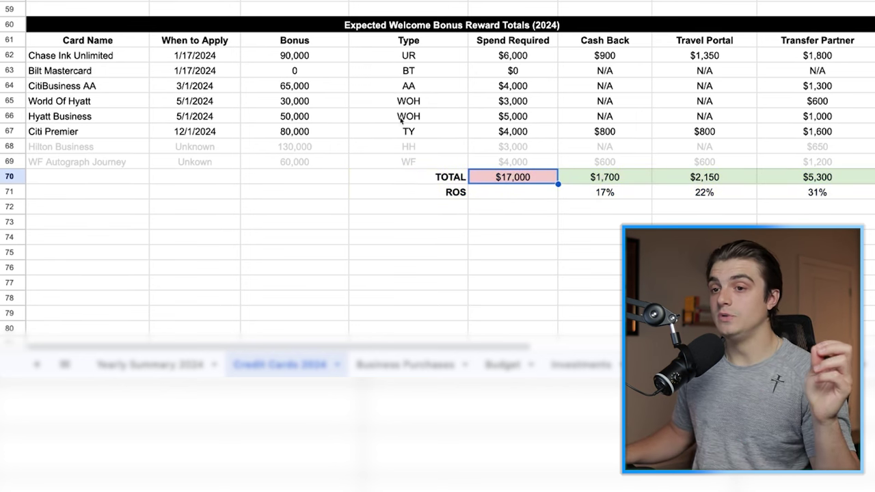
drag(138, 152, 121, 162)
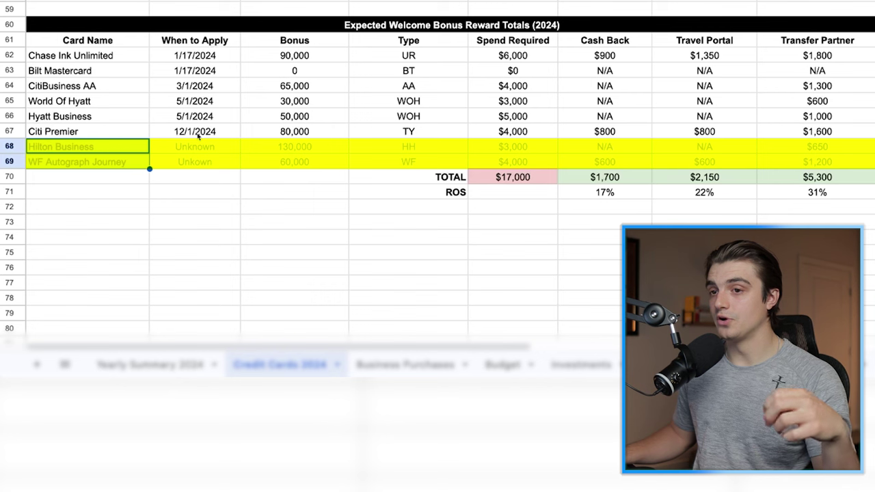
click(127, 119)
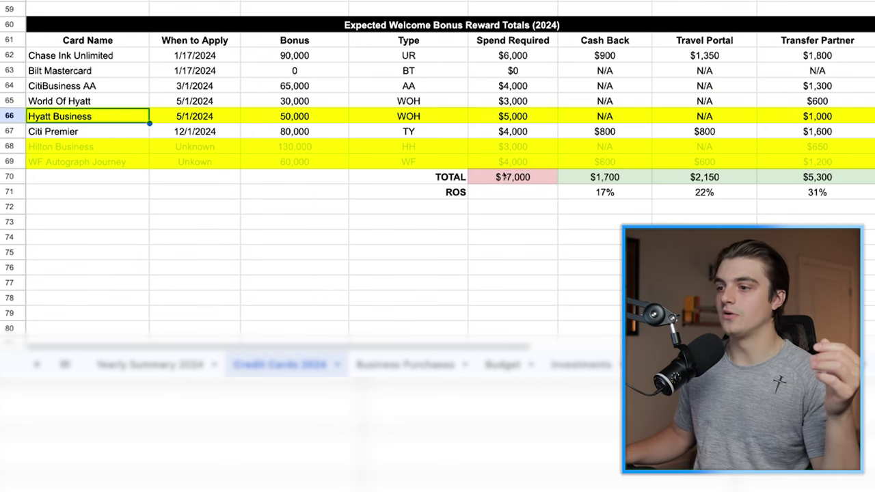
click(504, 176)
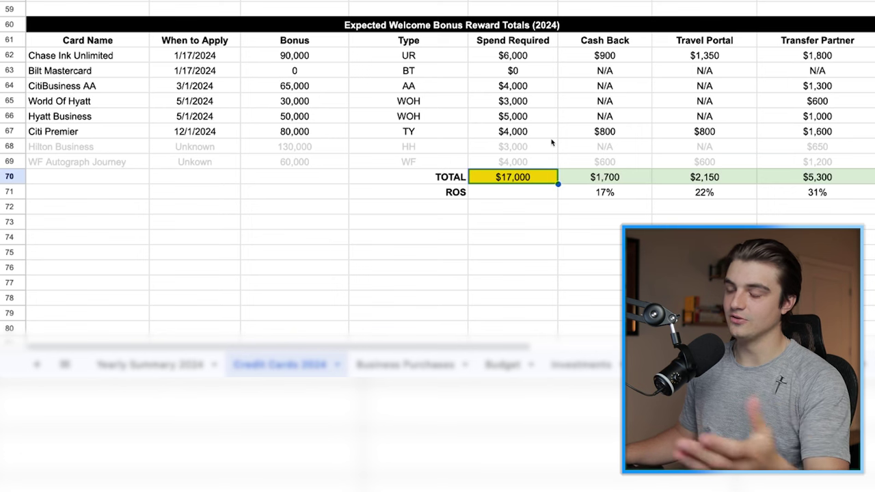
Review the cash back, travel portal and transfer partner values and the reward types for rows 62 to 67
click(550, 56)
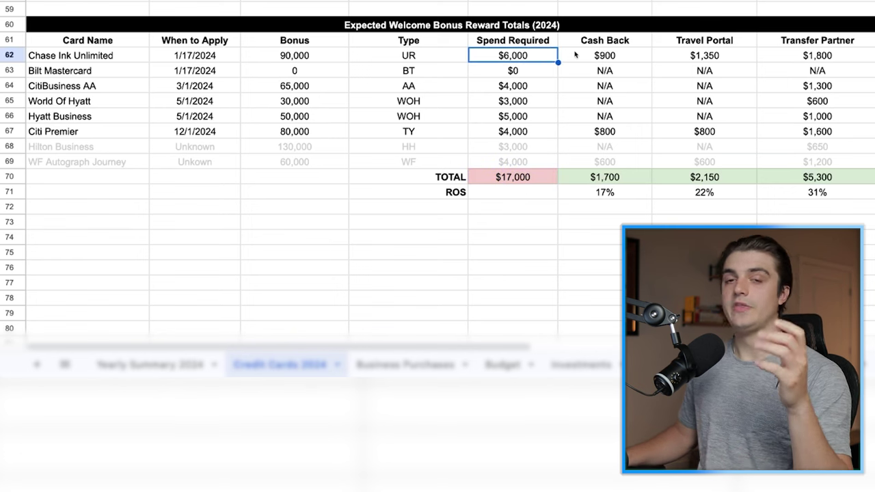
drag(591, 61, 831, 131)
click(431, 61)
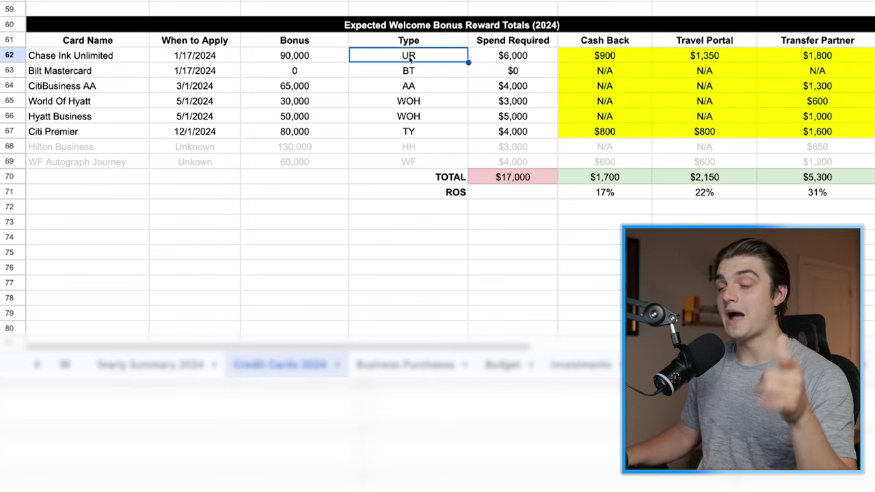
drag(422, 79, 418, 137)
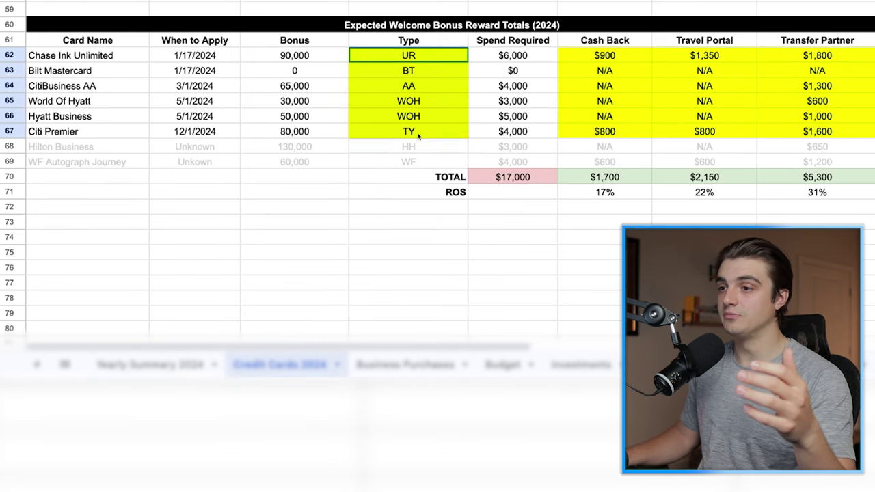
Inspect the formulas behind Chase Ink Unlimited's Cash Back, Travel Portal and Transfer Partner values without changing them
key(ctrl+z)
key(ctrl+z)
key(F2)
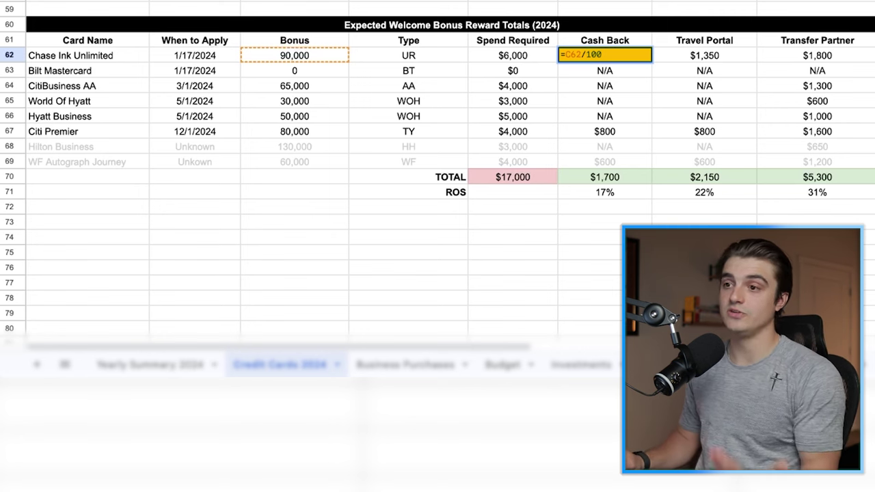
key(Tab)
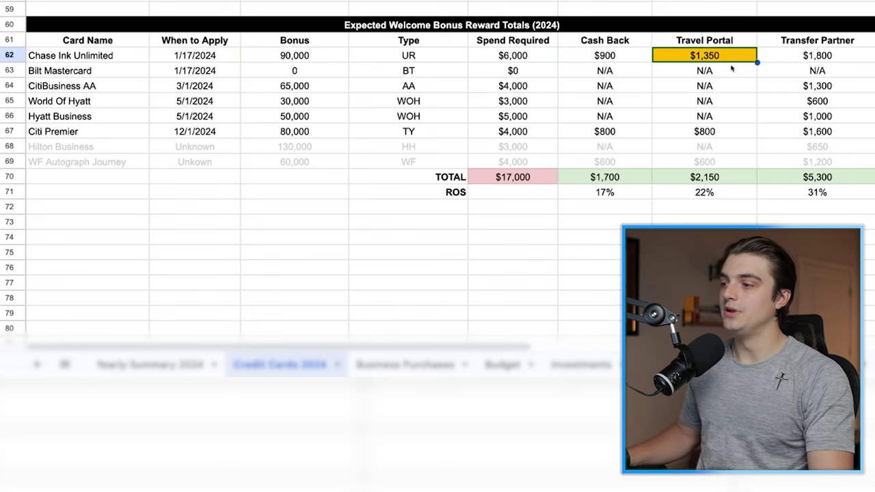
key(Return)
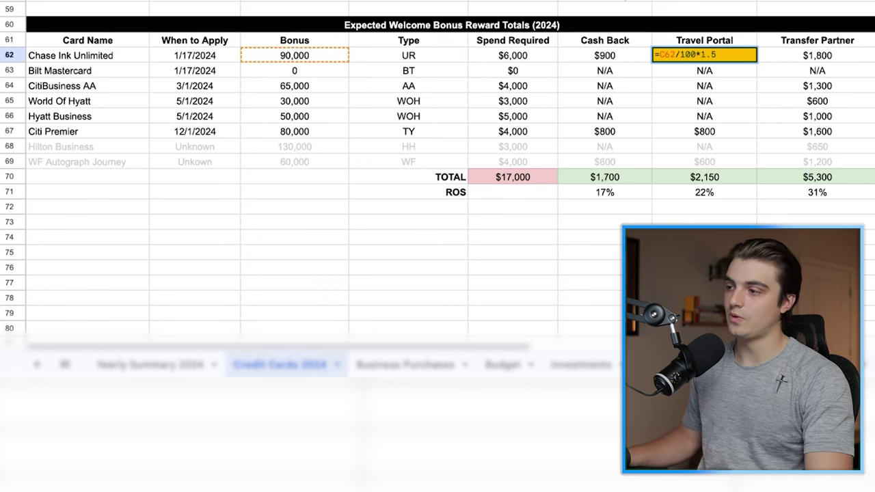
key(Escape)
key(Right)
key(Return)
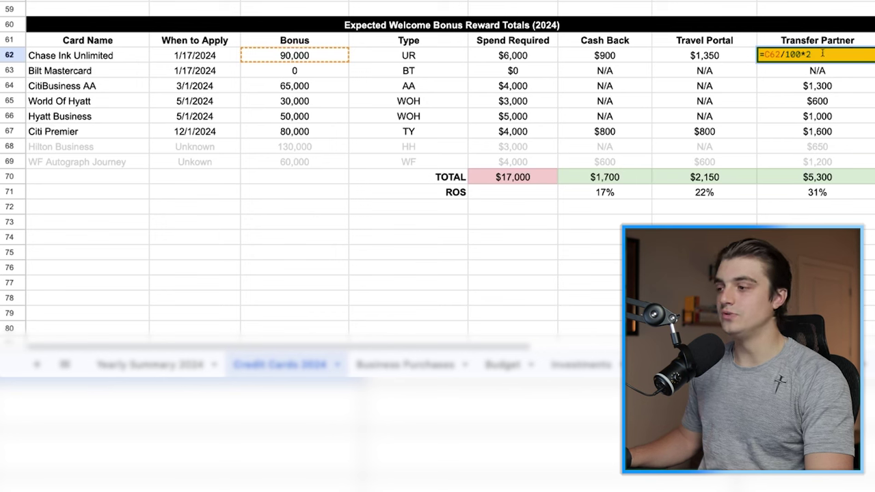
key(Escape)
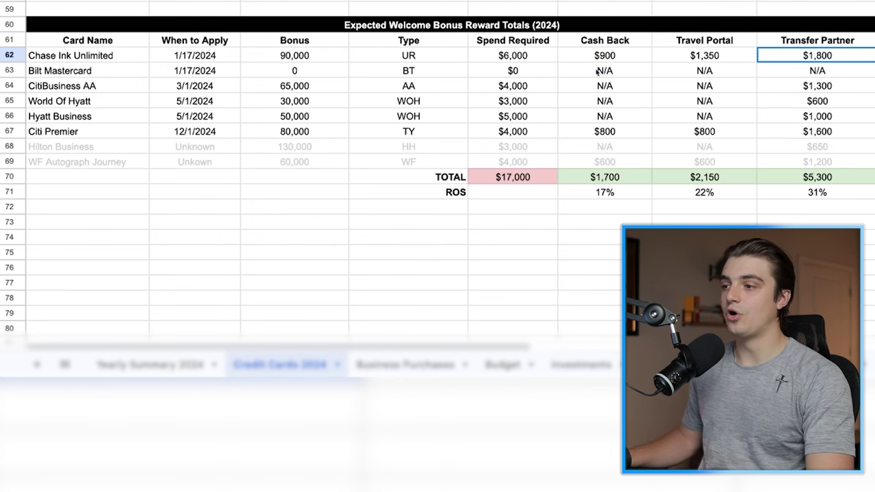
Examine the Cash Back and Travel Portal cells for the Bilt Mastercard, CitiBusiness AA, World Of Hyatt and Hyatt Business rows
drag(599, 72, 699, 120)
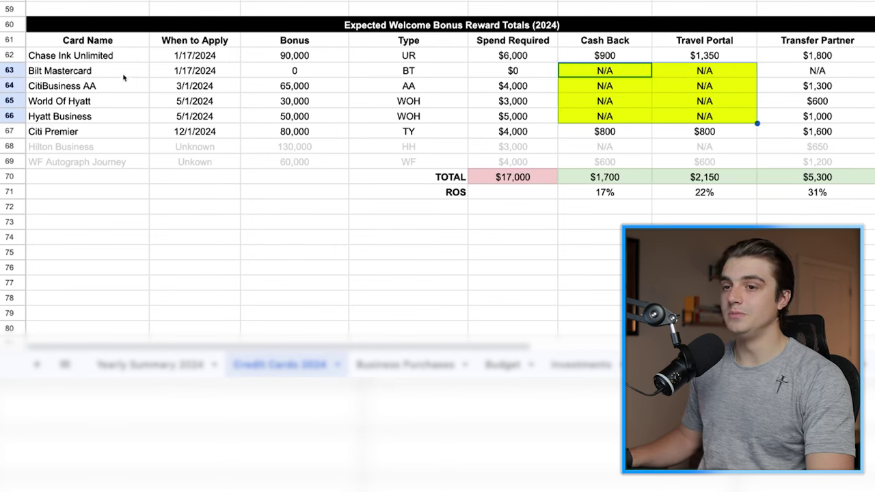
key(Right)
key(Right)
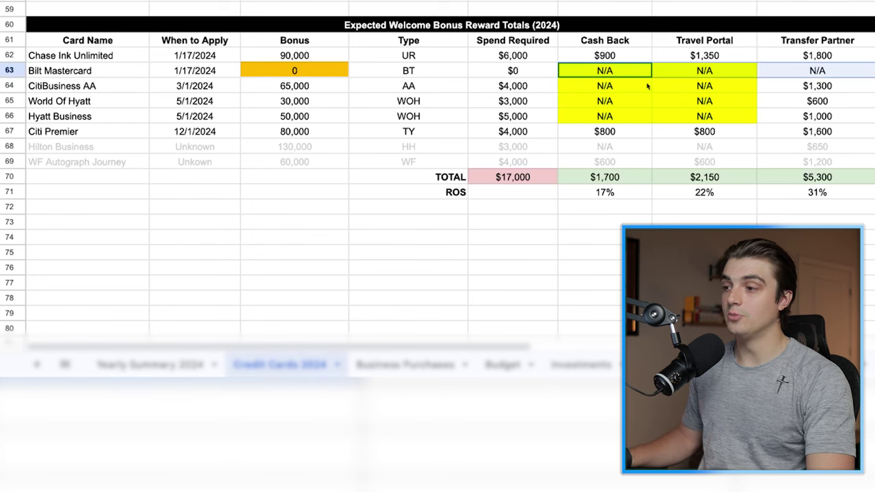
drag(621, 86, 693, 117)
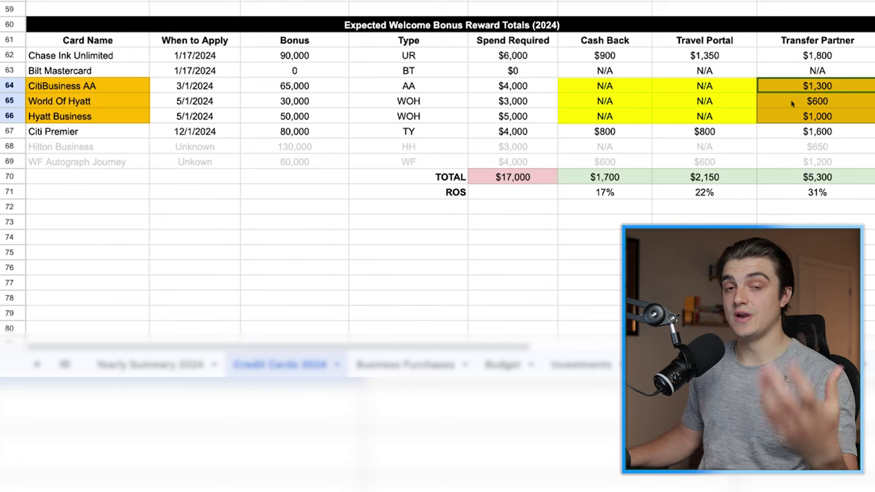
drag(604, 85, 698, 115)
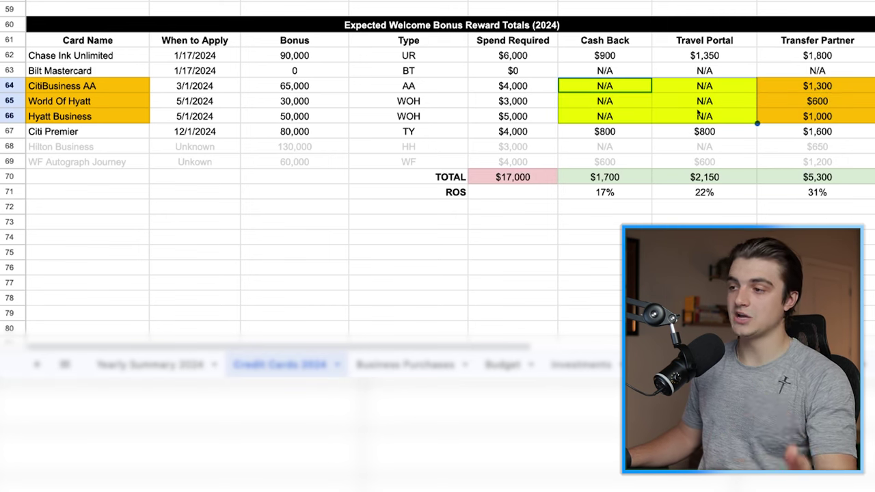
drag(611, 93, 666, 90)
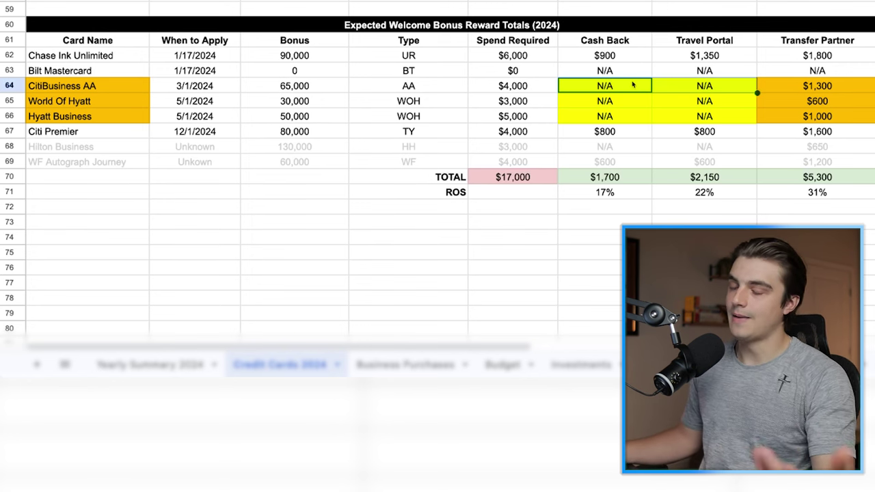
Change CitiBusiness AA's Transfer Partner value to $1,008
click(786, 71)
click(790, 86)
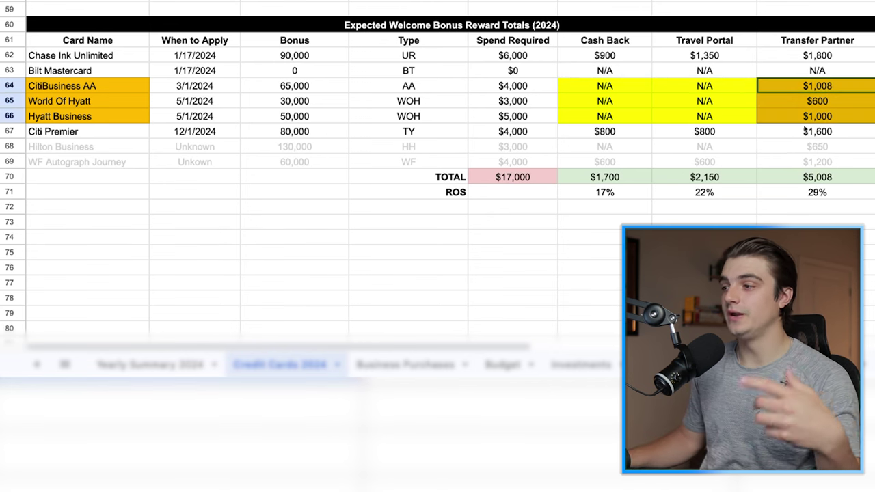
click(809, 85)
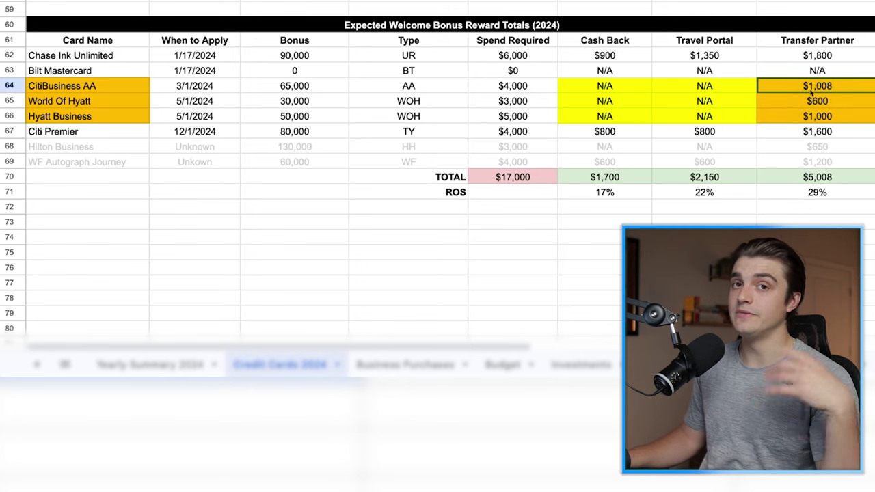
click(144, 74)
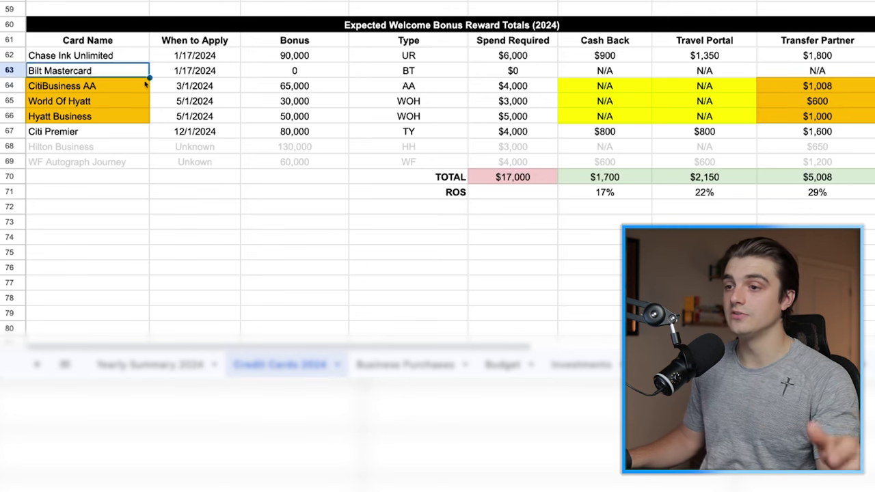
Review the Transfer Partner value for CitiBusiness AA, then examine the spend and reward totals and return on spend in rows 70 and 71
drag(377, 89, 377, 119)
click(817, 86)
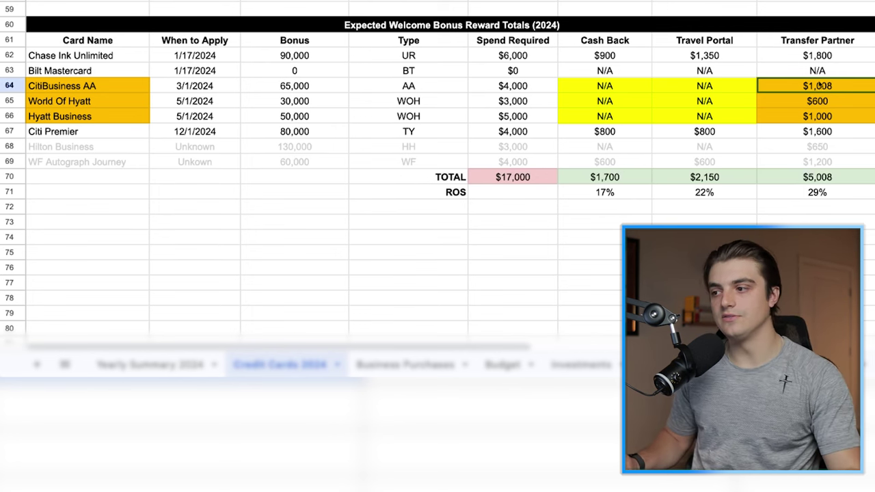
click(605, 177)
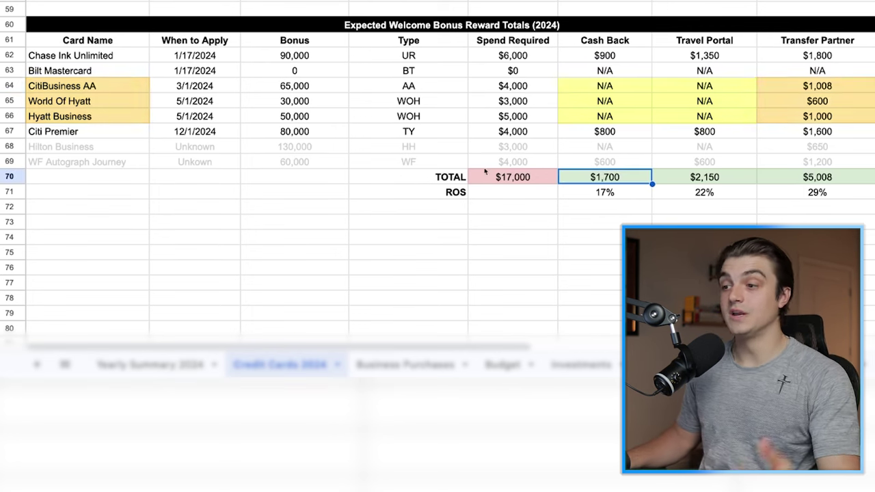
click(438, 176)
click(497, 177)
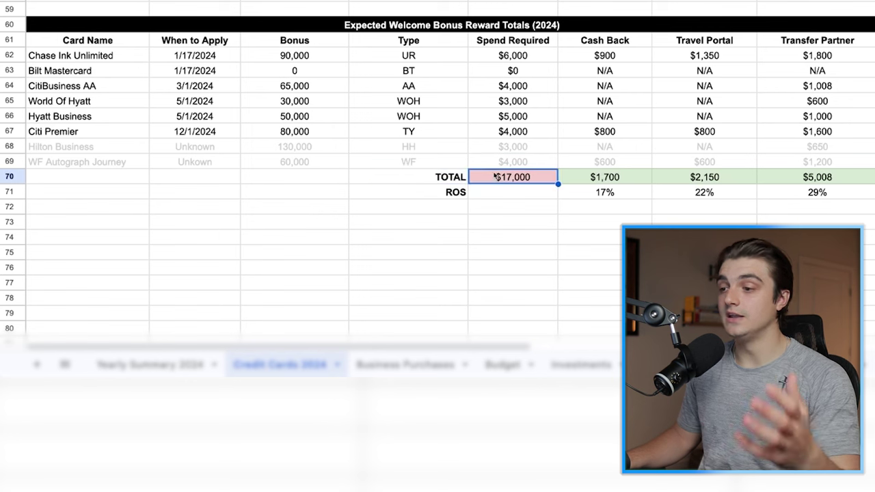
click(571, 177)
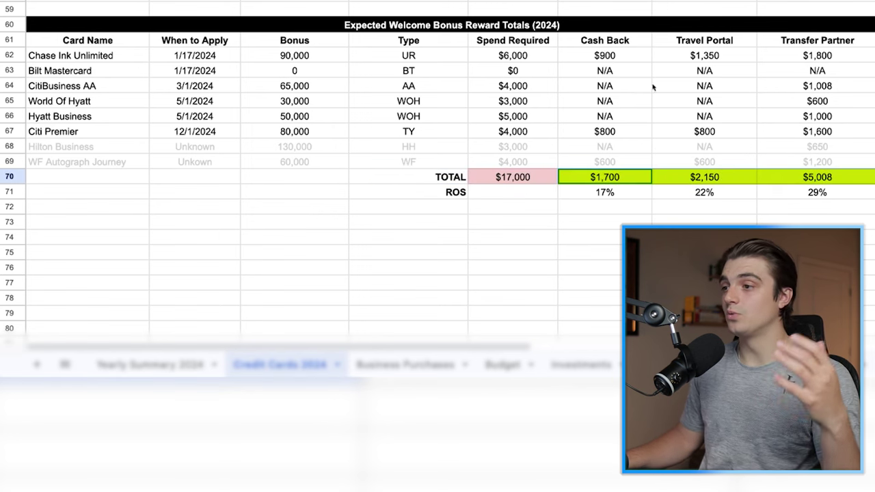
click(645, 196)
click(816, 194)
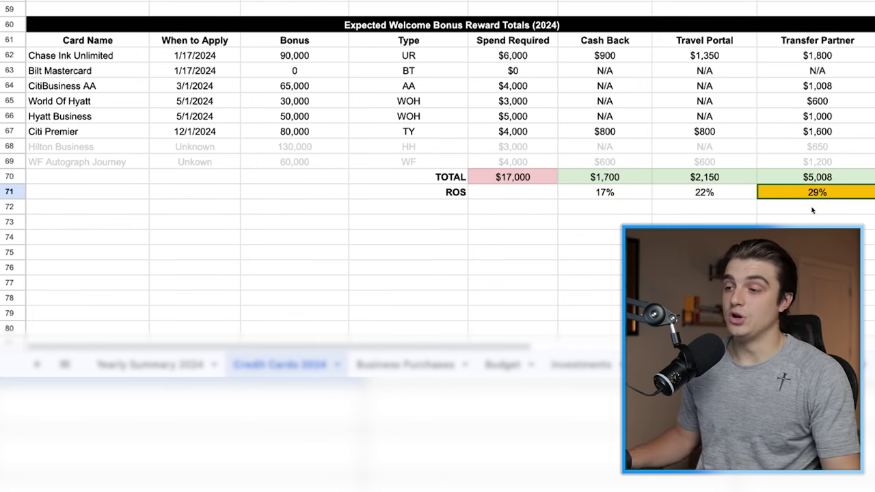
click(496, 177)
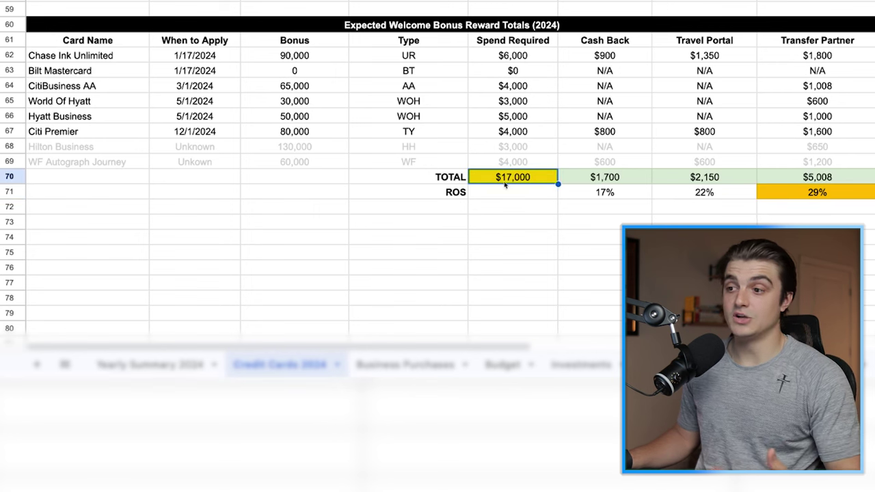